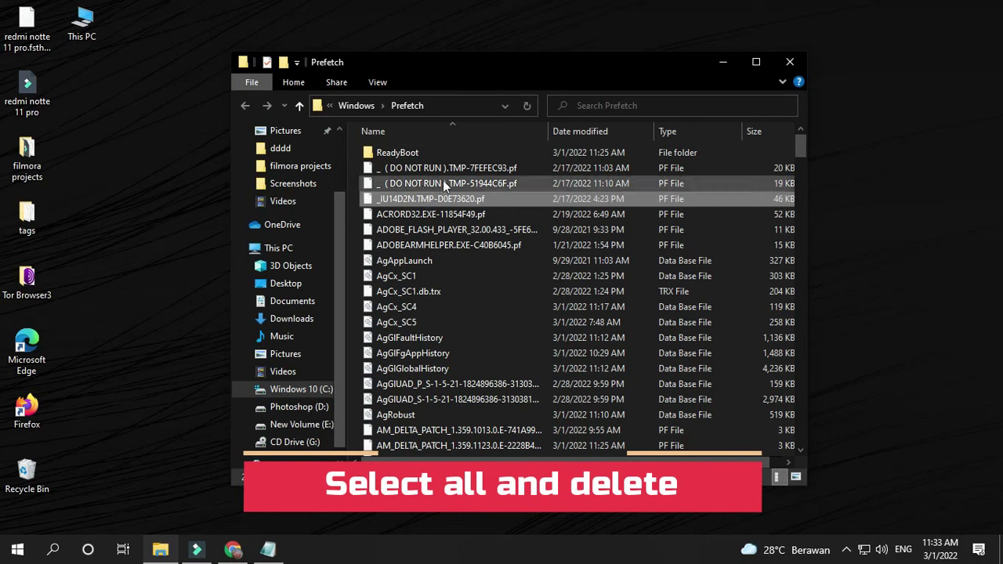
# Delete all items in the Prefetch folder, retrying once and then skipping the file in use
pyautogui.hotkey('ctrl', 'a')
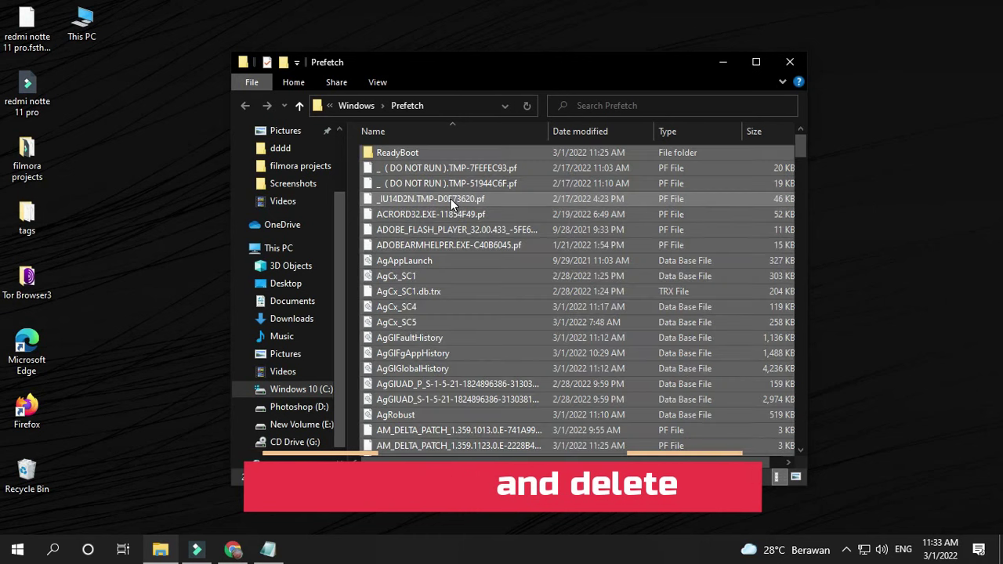
pyautogui.rightClick(451, 201)
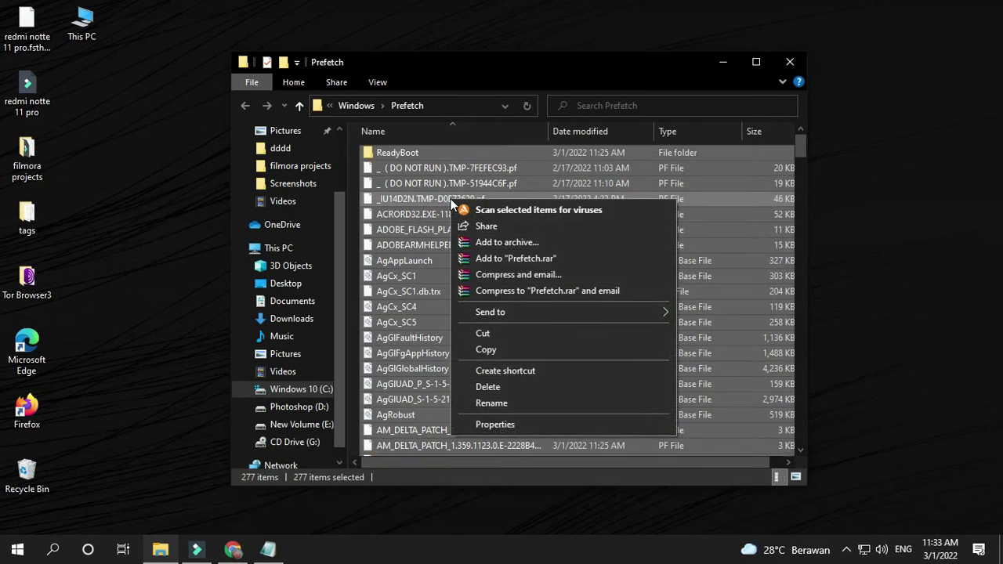
pyautogui.click(524, 389)
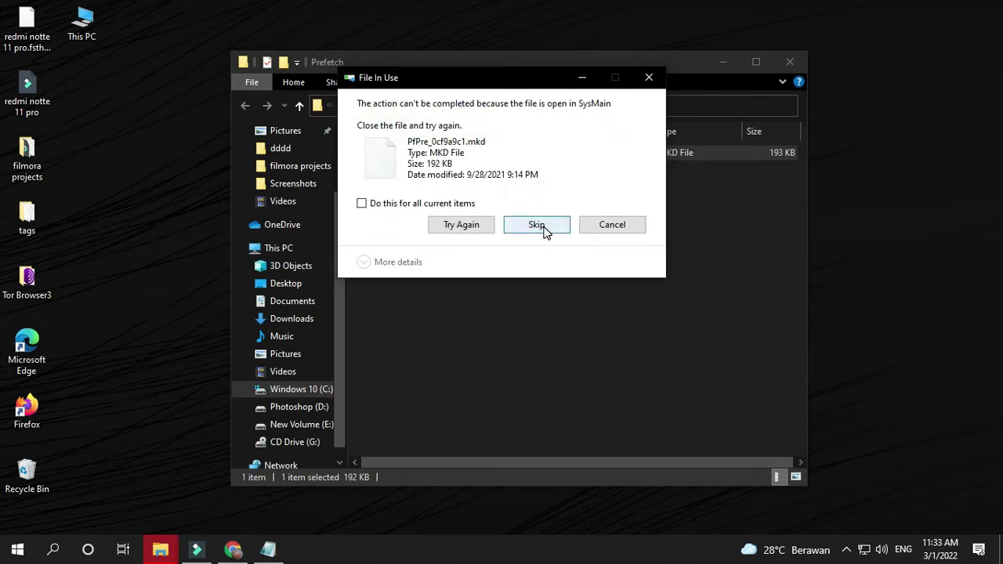
pyautogui.click(462, 226)
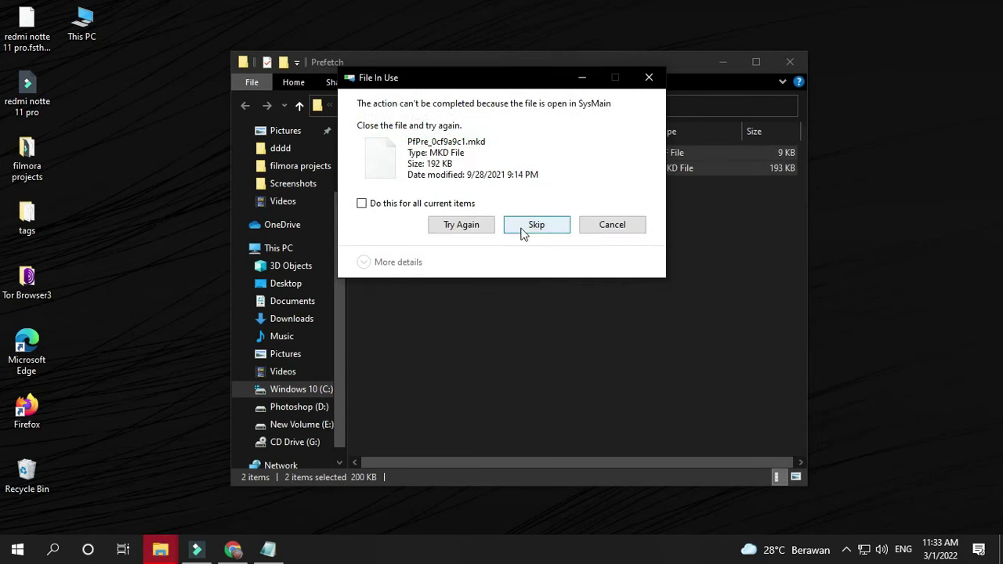
pyautogui.click(530, 225)
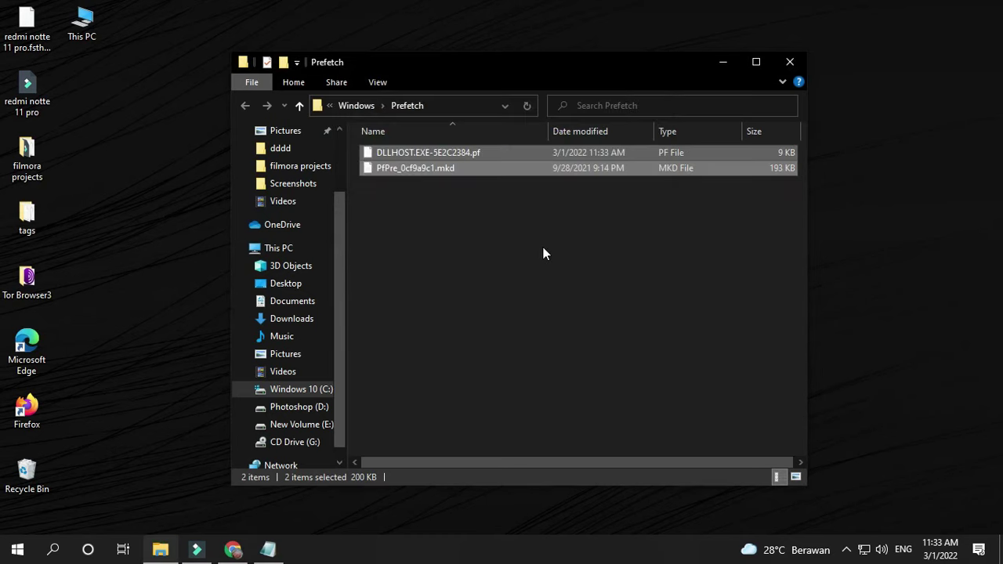
# Delete the two files left in the Prefetch folder, skipping the one that is in use
pyautogui.moveTo(464, 235); pyautogui.dragTo(432, 155)
pyautogui.press('Delete')
pyautogui.click(534, 225)
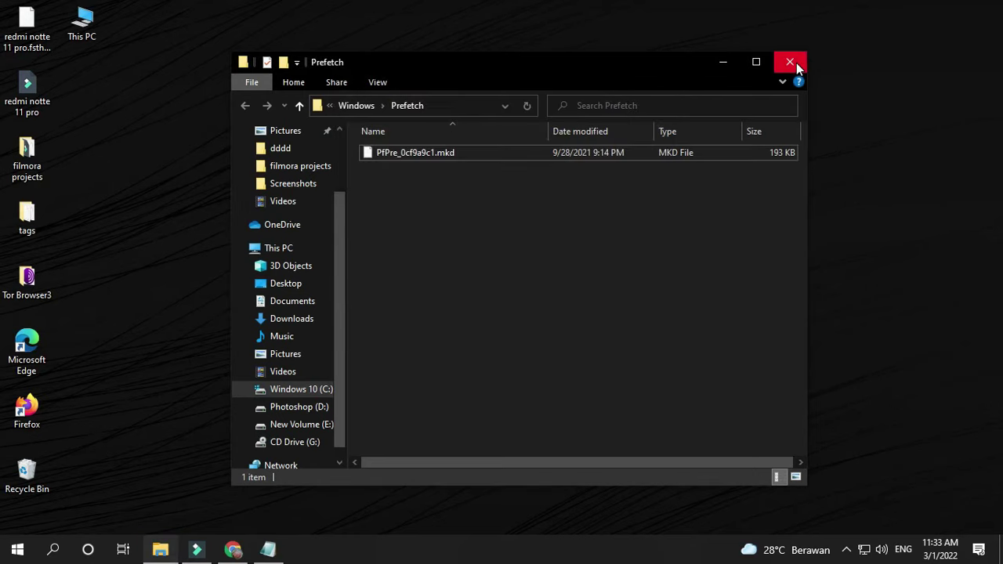
# Try to delete PfPre_0cf9a9c1.mkd, retry once, then cancel the deletion and close the Prefetch window
pyautogui.click(491, 155)
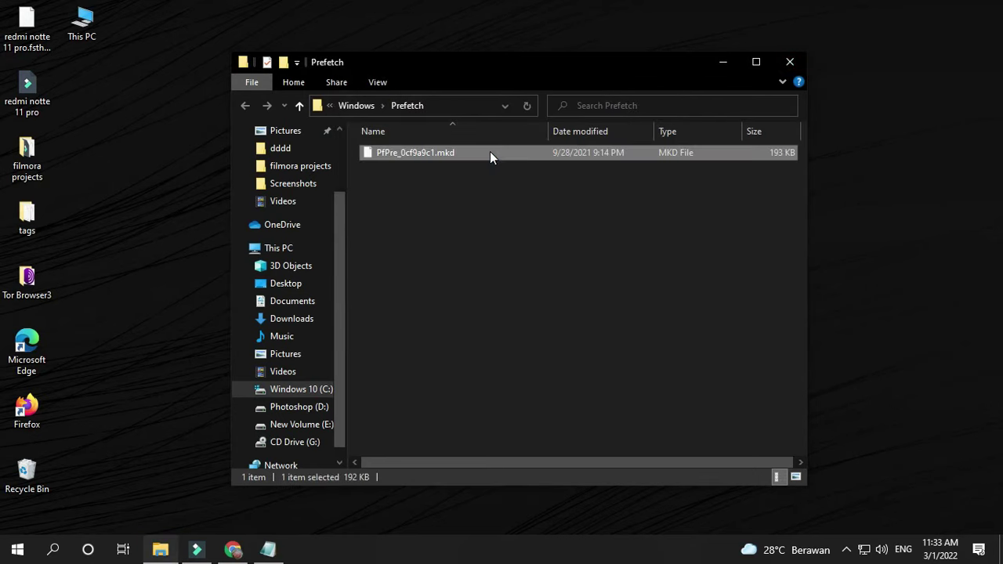
pyautogui.press('Delete')
pyautogui.click(548, 201)
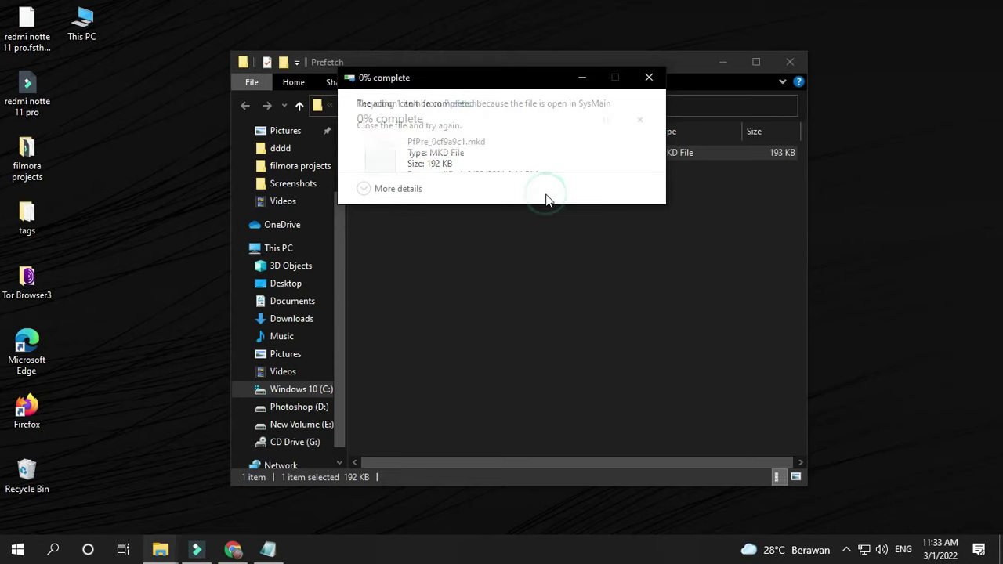
pyautogui.click(623, 196)
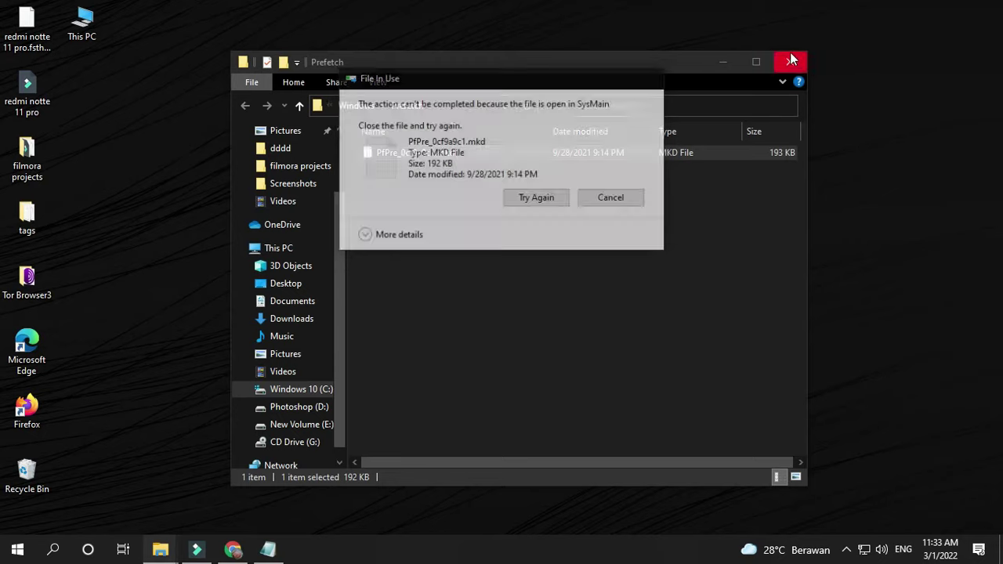
pyautogui.click(790, 61)
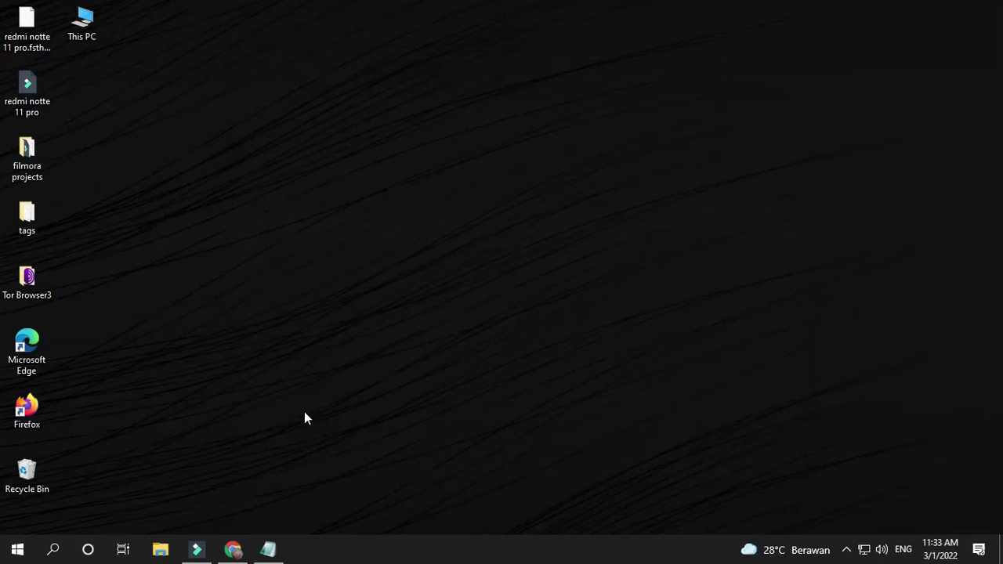
# Find the Run app through Windows search and use it to open the temp folder
pyautogui.click(53, 552)
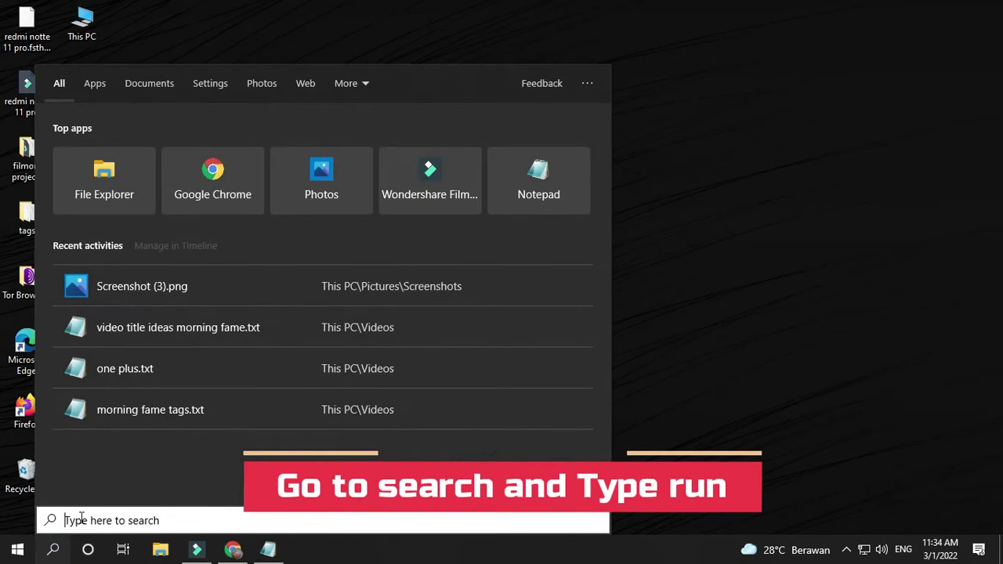
pyautogui.write('run')
pyautogui.press('Return')
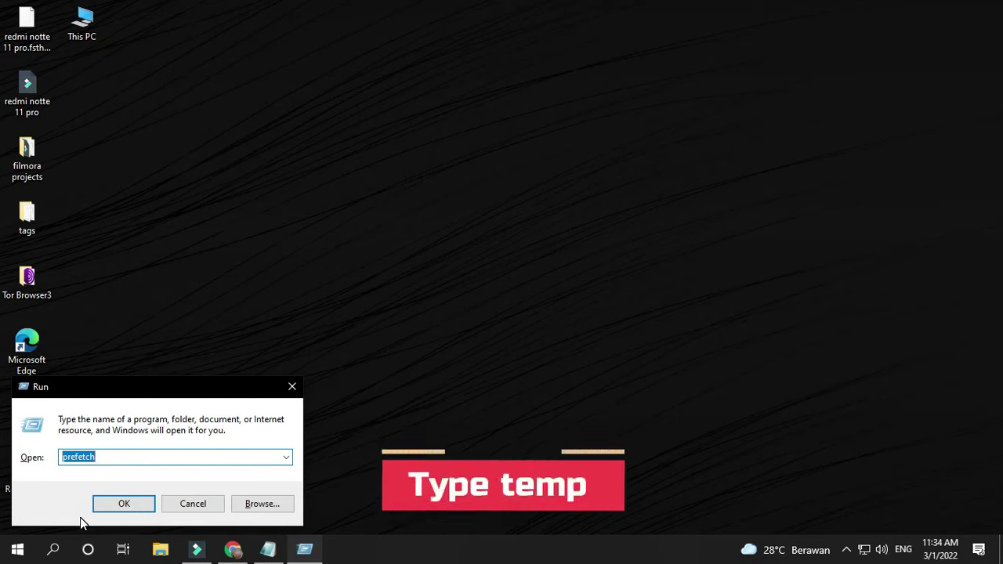
pyautogui.write('temp')
pyautogui.click(124, 503)
# Delete all items in the Windows Temp folder with administrator permission, cancel at the in-use _avast_ folder, and close the window
pyautogui.hotkey('ctrl', 'a')
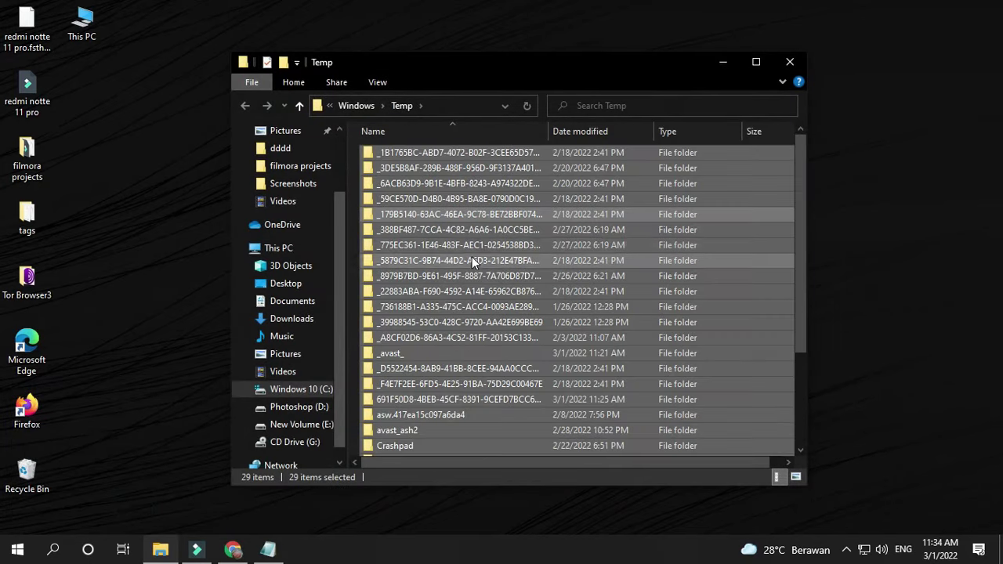
pyautogui.rightClick(486, 244)
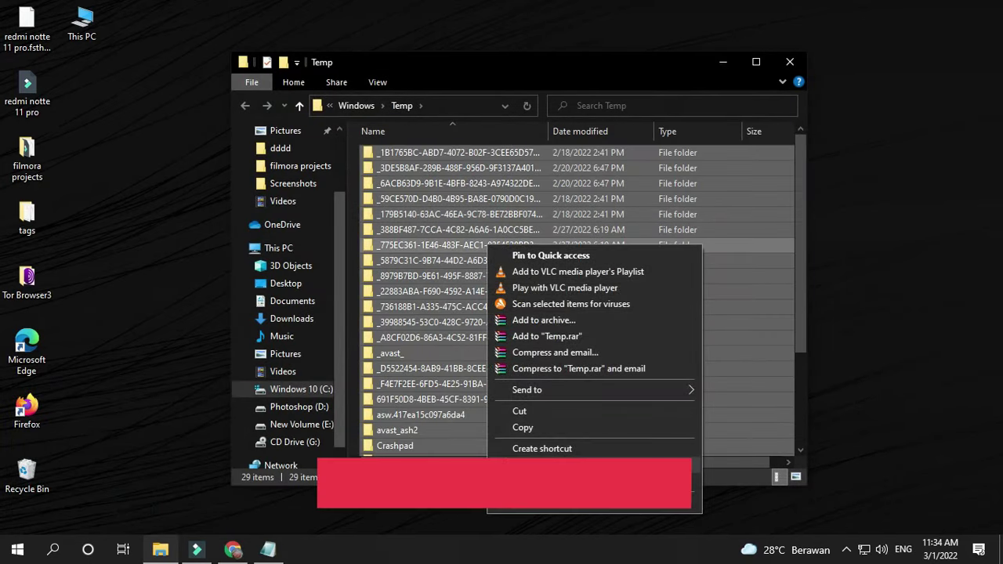
pyautogui.press('Delete')
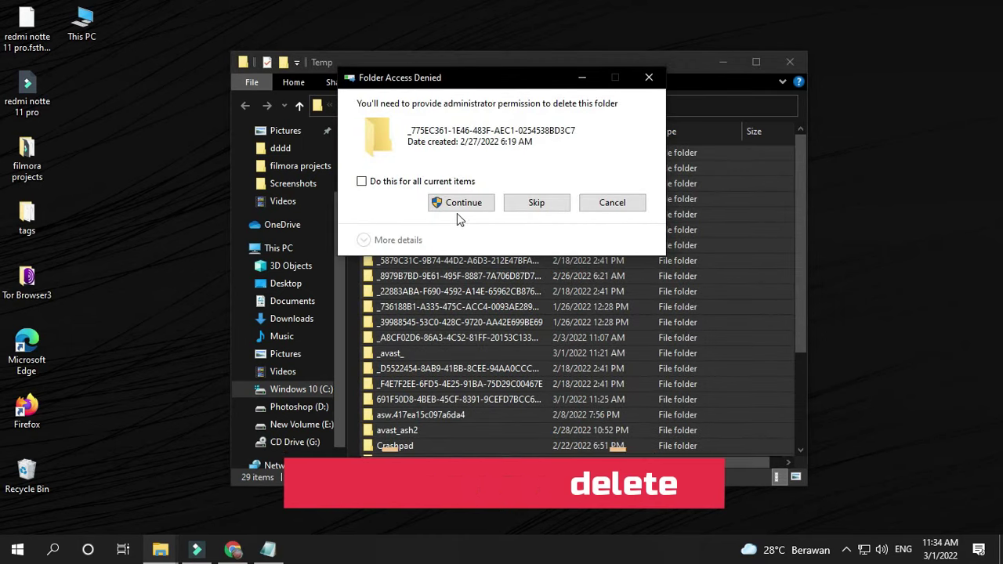
pyautogui.click(460, 202)
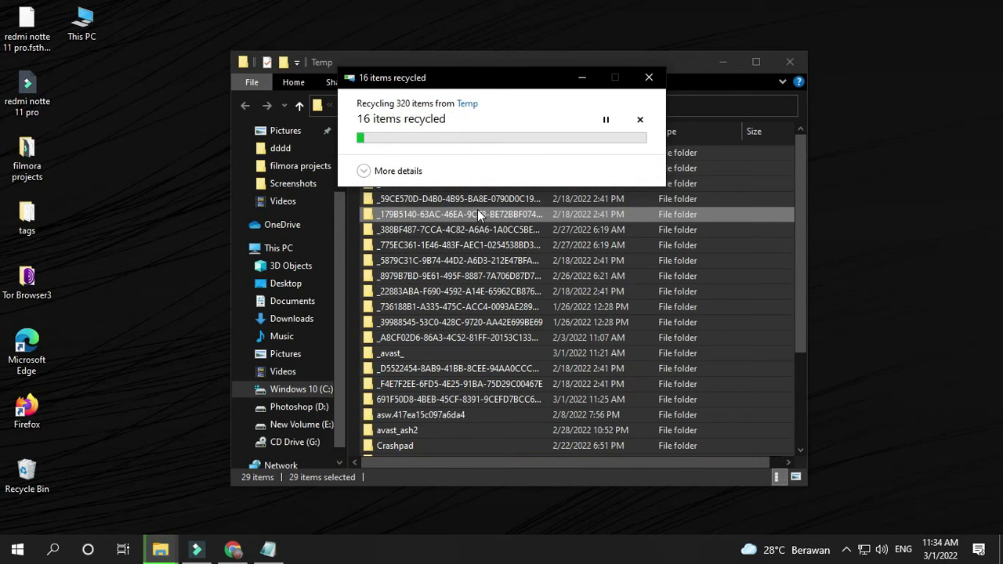
pyautogui.click(477, 209)
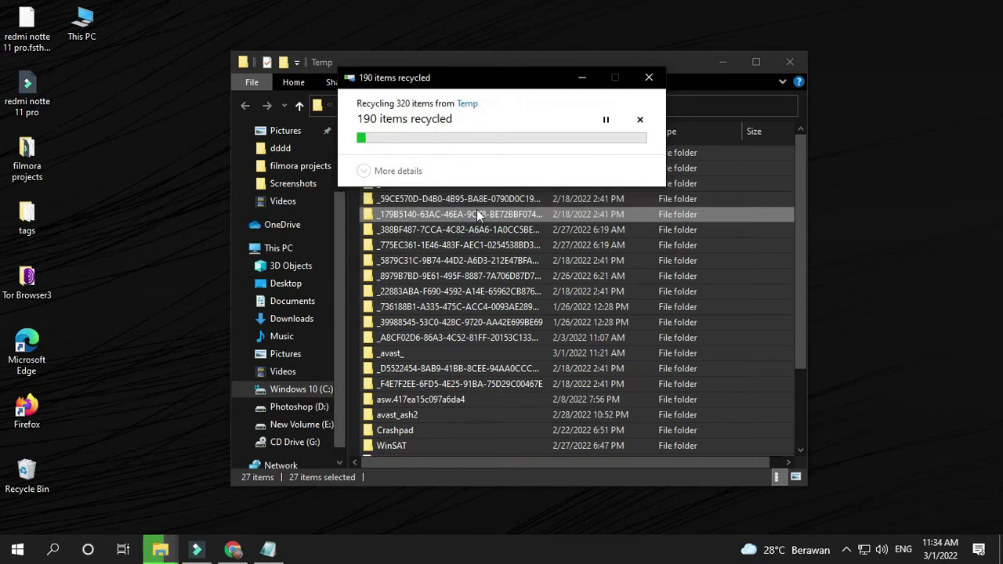
pyautogui.click(650, 79)
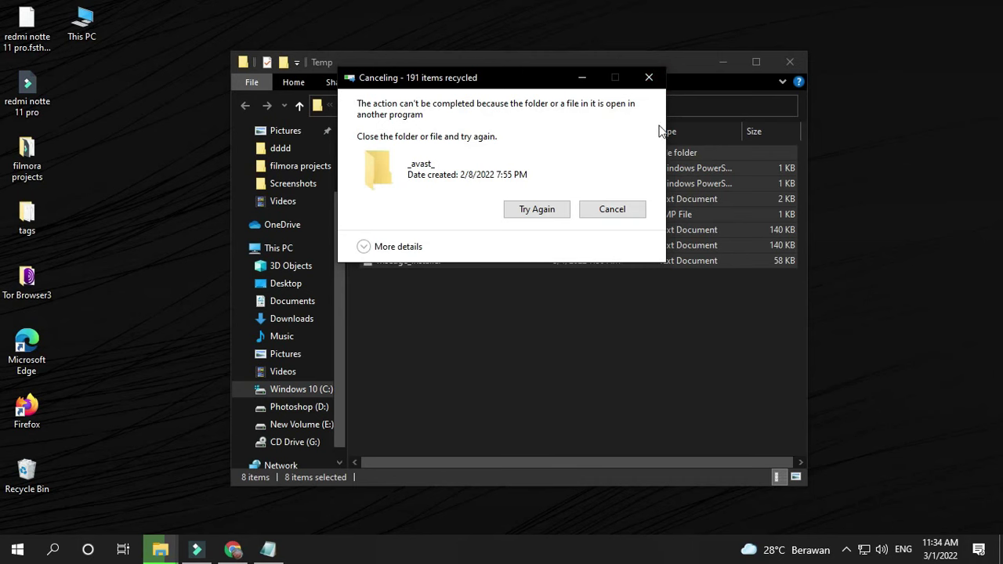
pyautogui.click(649, 80)
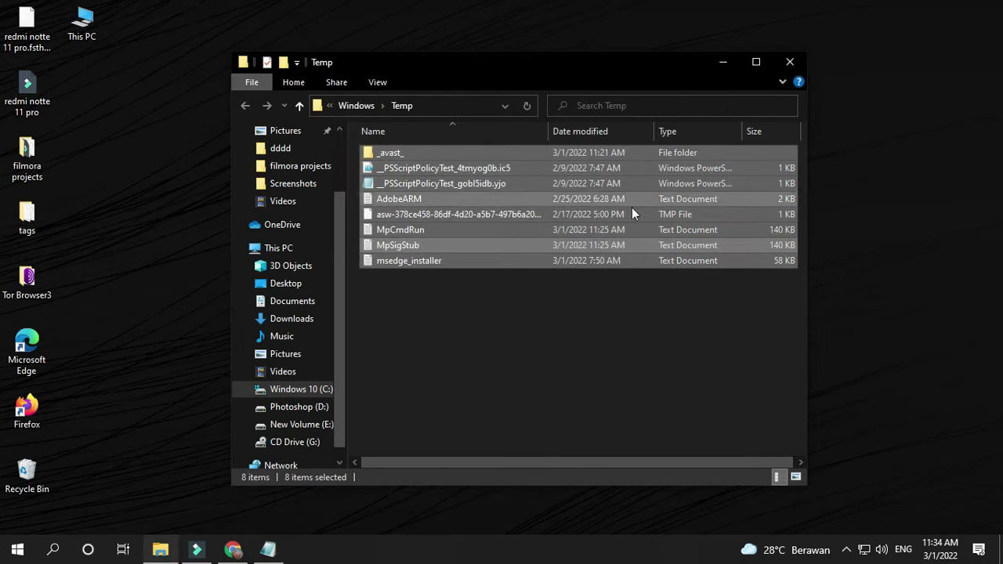
pyautogui.click(589, 294)
pyautogui.click(403, 152)
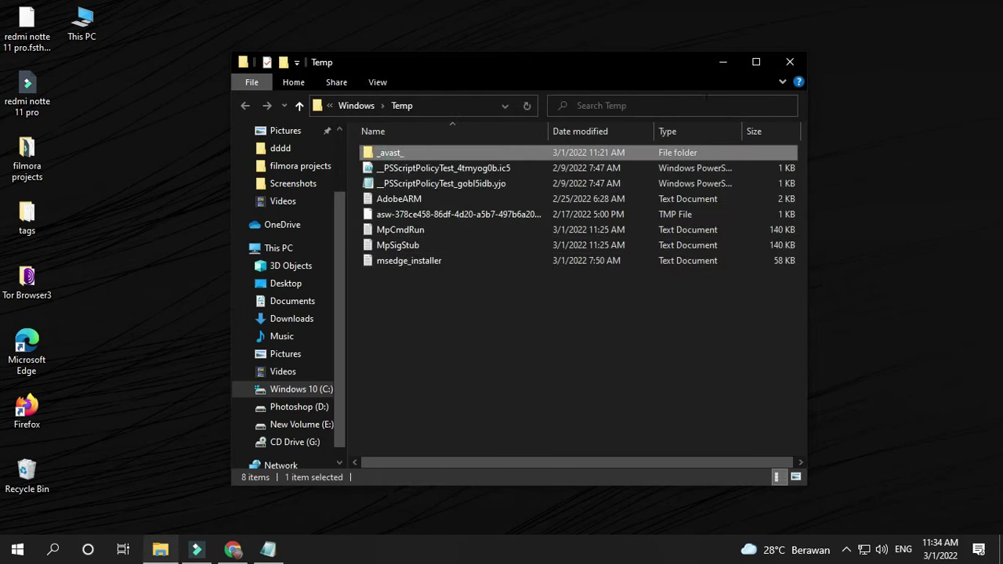
pyautogui.click(790, 63)
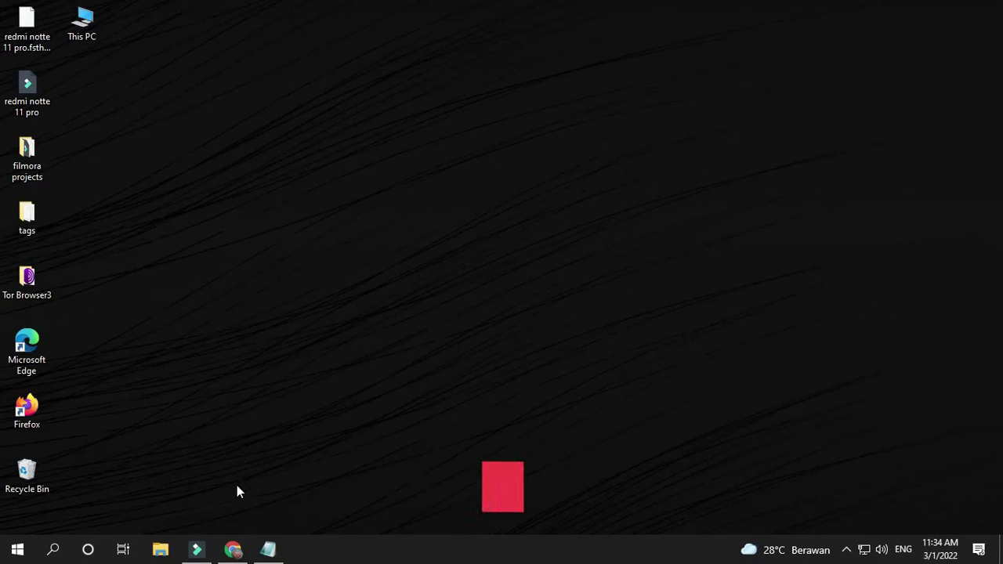
# Find the Run app again and use it to open the AppData\Local\Temp folder
pyautogui.click(53, 549)
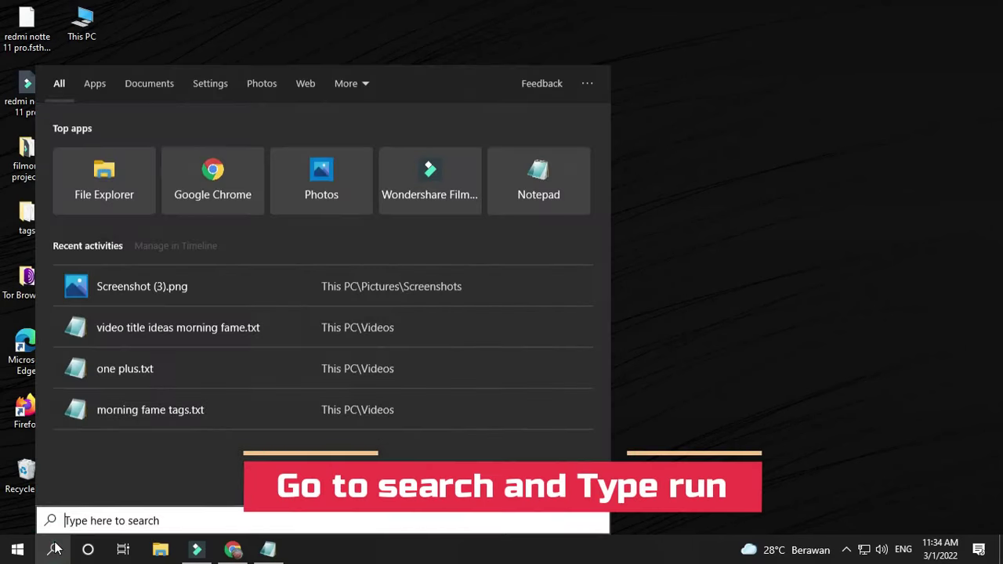
pyautogui.write('run')
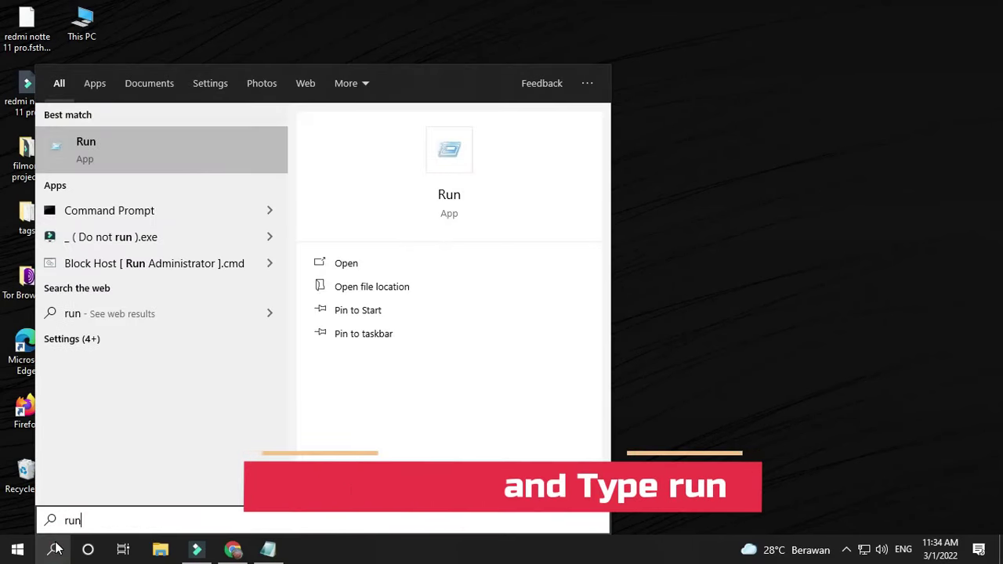
pyautogui.click(135, 153)
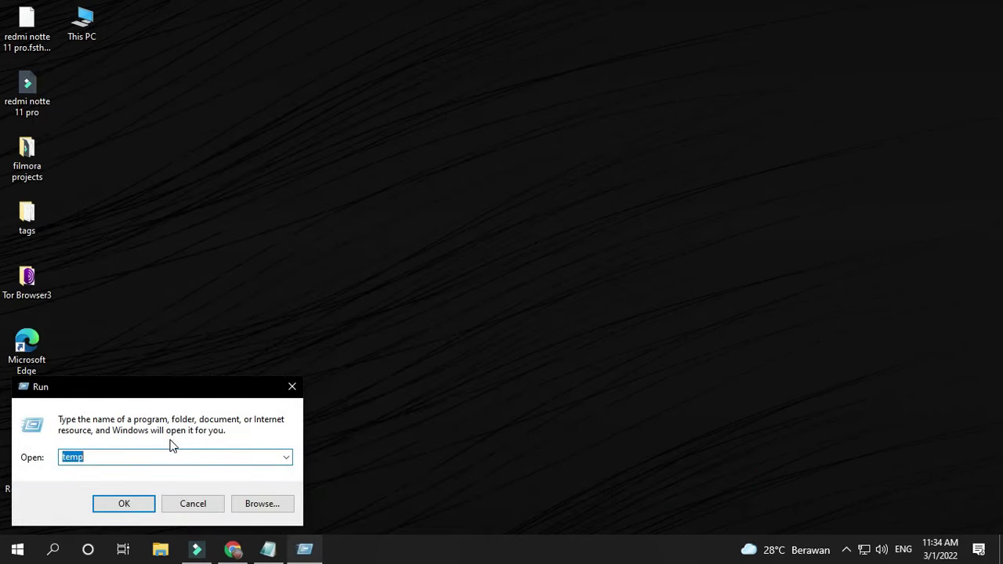
pyautogui.write('%')
pyautogui.click(118, 507)
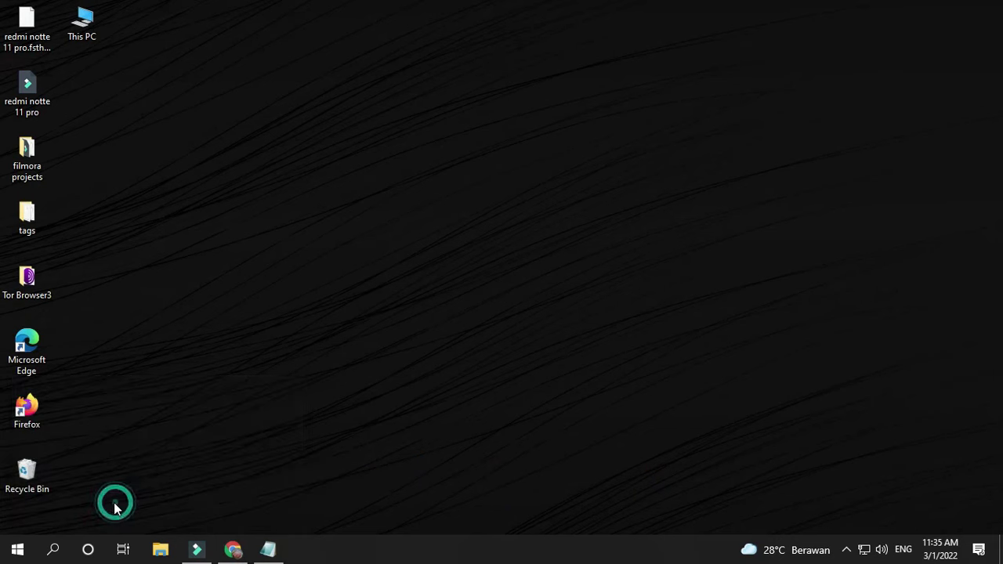
# Select all items in the AppData\Local\Temp folder and delete them
pyautogui.scroll(-18, 505, 203)
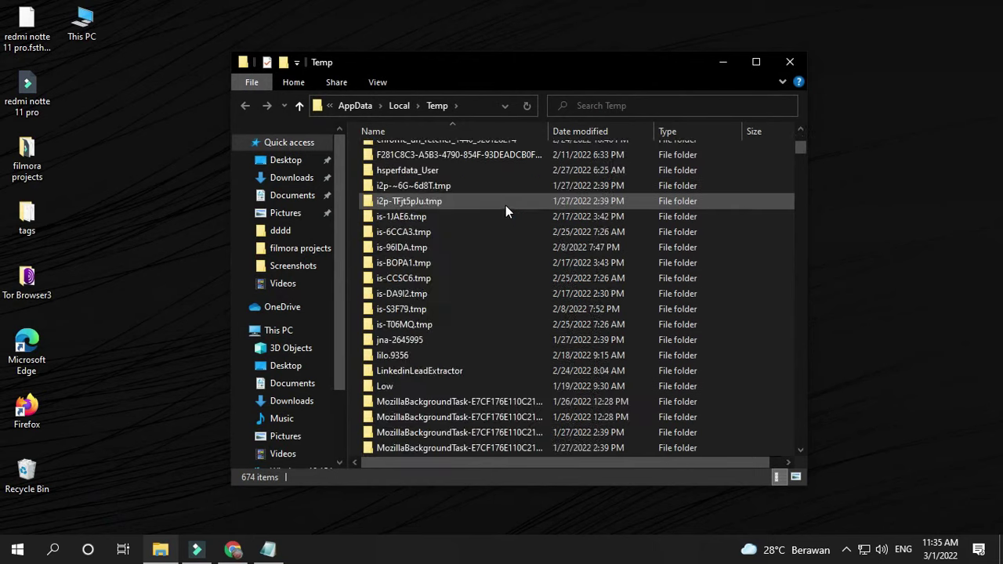
pyautogui.scroll(-15, 505, 219)
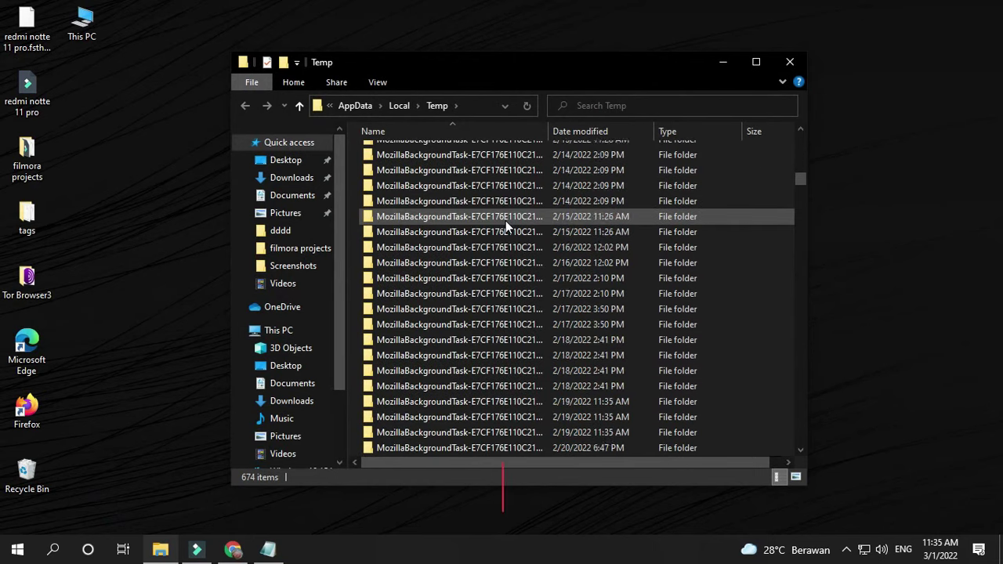
pyautogui.scroll(-5, 506, 230)
pyautogui.scroll(9, 505, 235)
pyautogui.scroll(-15, 505, 238)
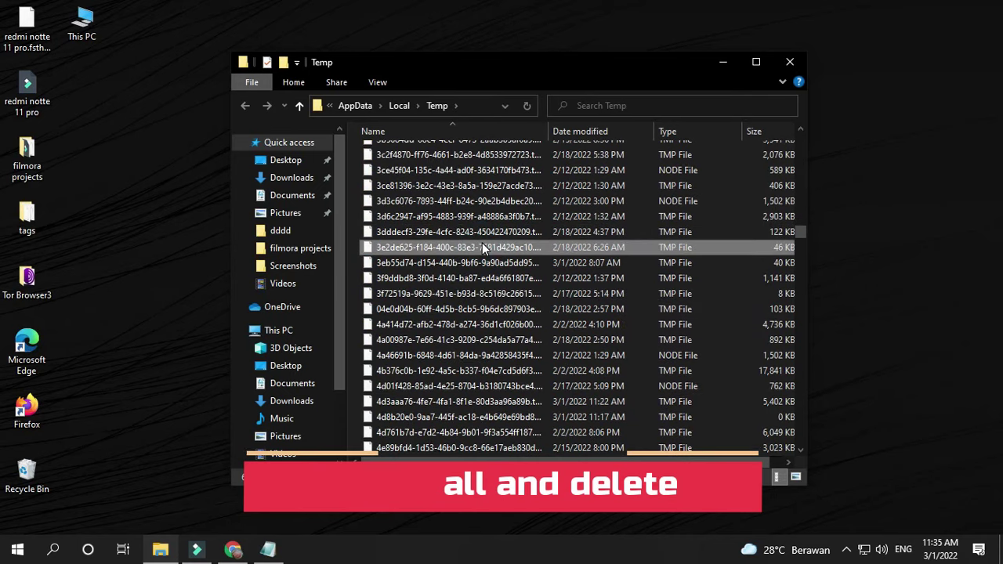
pyautogui.rightClick(482, 247)
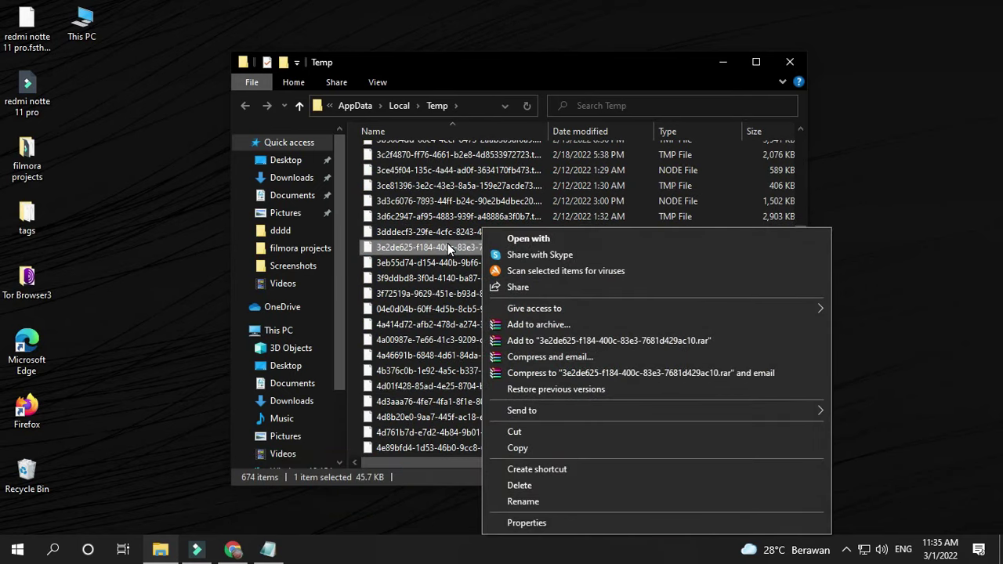
pyautogui.click(441, 294)
pyautogui.click(441, 293)
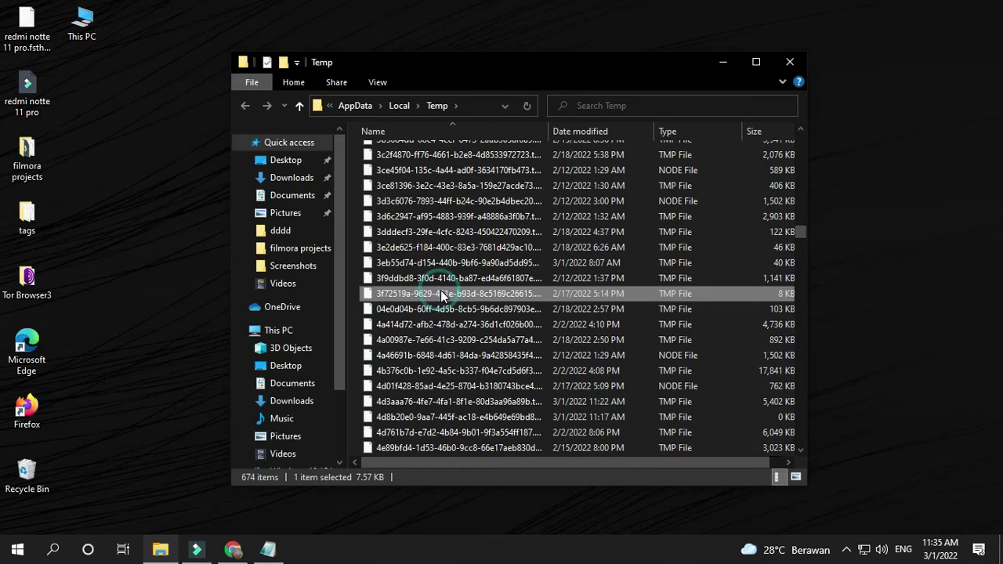
pyautogui.hotkey('ctrl', 'a')
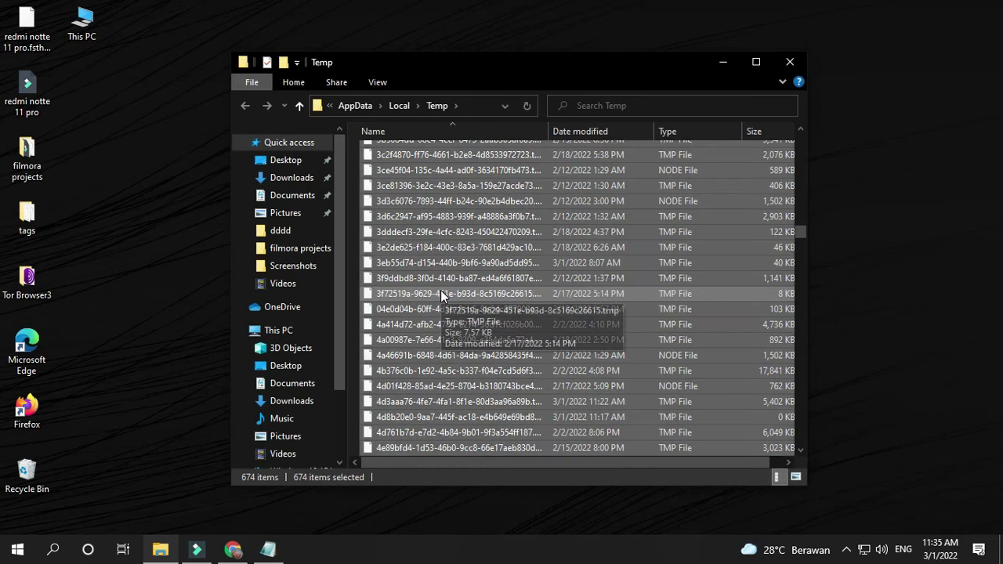
pyautogui.rightClick(492, 238)
pyautogui.click(549, 446)
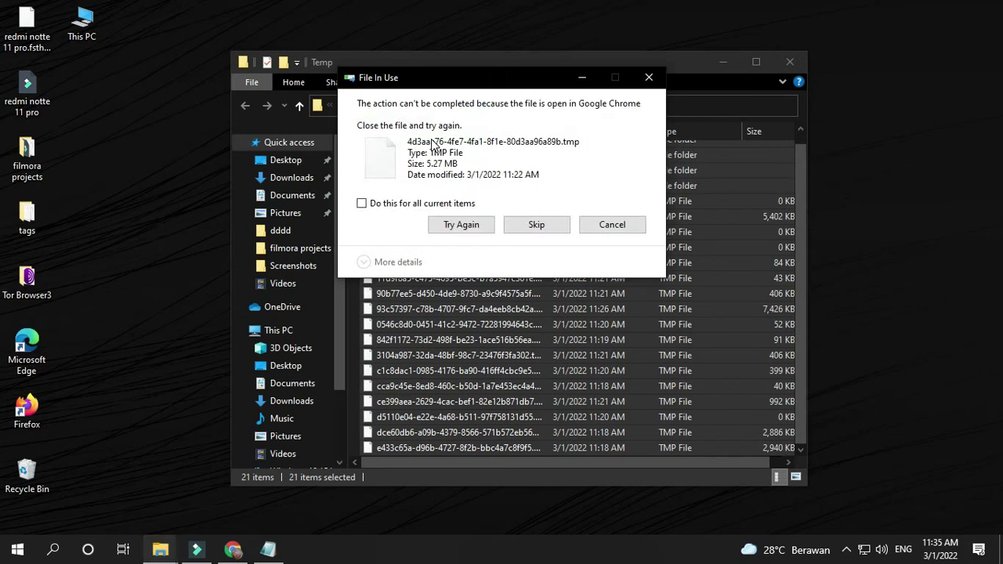
# Retry deleting the temp files that are open in Google Chrome and Microsoft Edge, and skip the locked ones
pyautogui.click(469, 225)
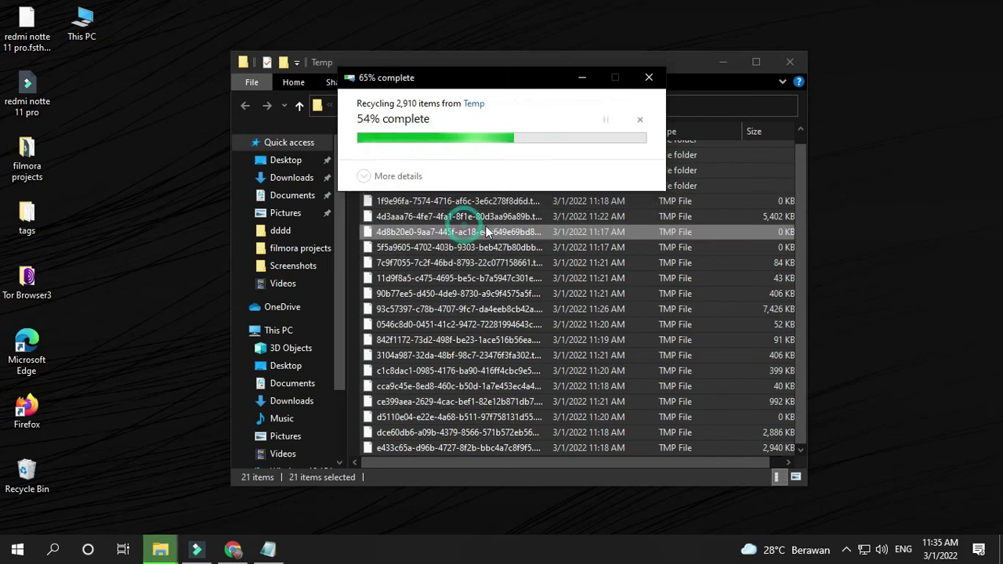
pyautogui.click(528, 225)
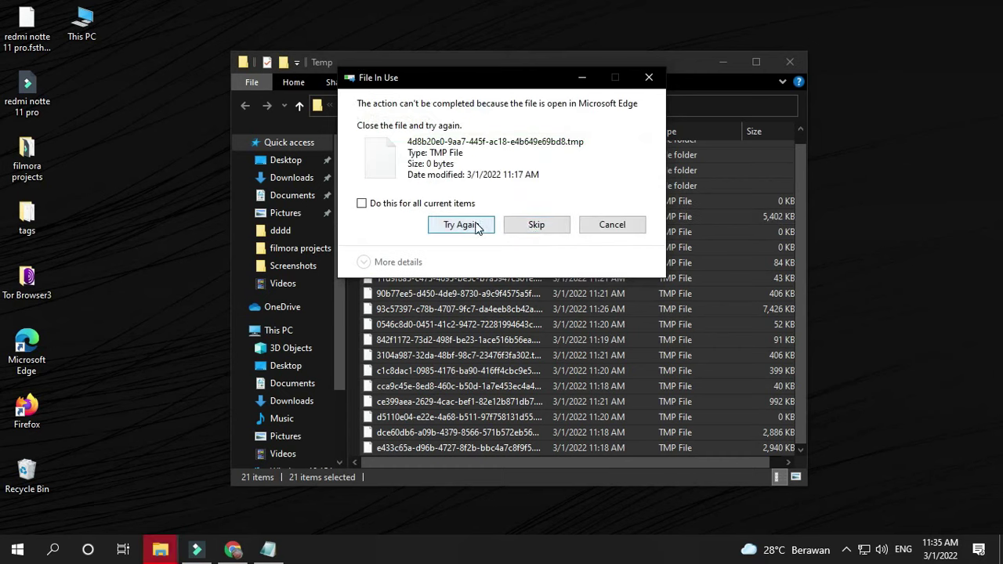
pyautogui.click(362, 204)
pyautogui.click(461, 225)
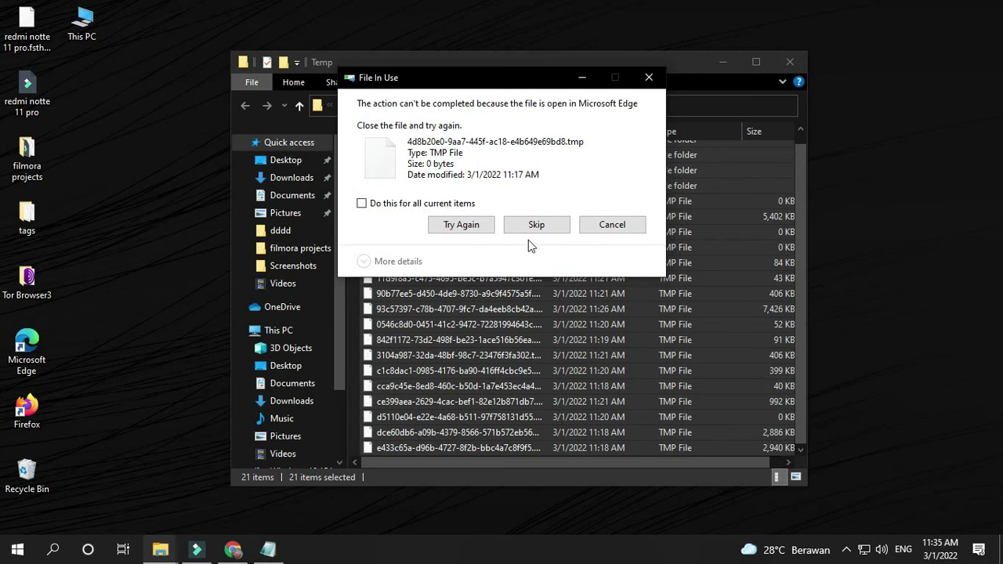
pyautogui.click(540, 225)
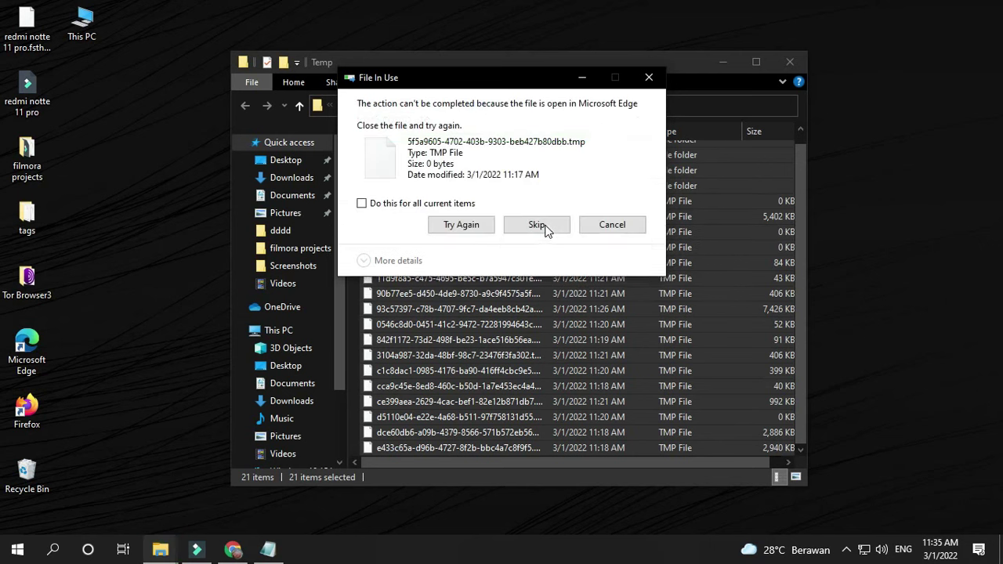
# Cancel the rest of the deletion at the in-use Microsoft Edge file and close the Temp folder window
pyautogui.click(607, 226)
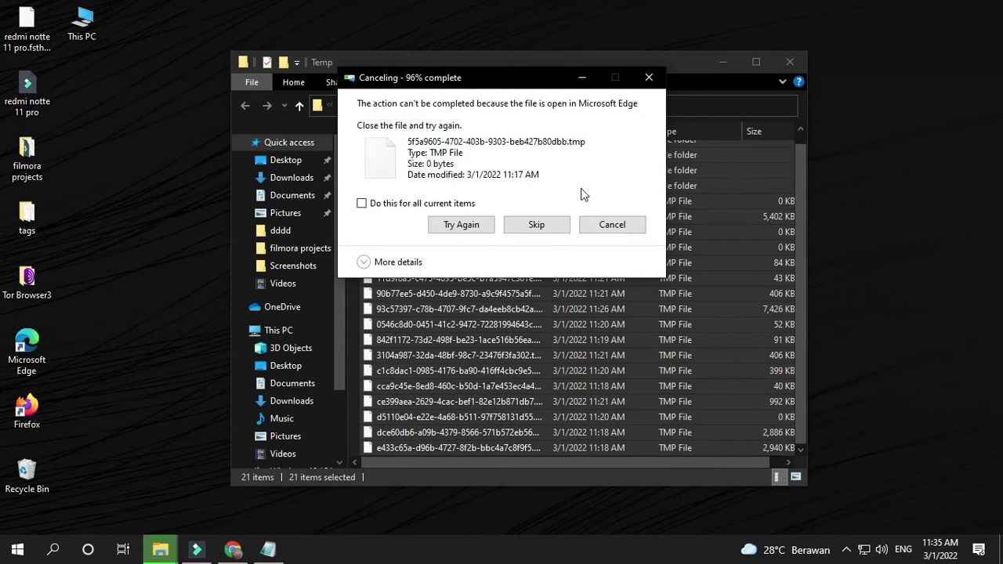
pyautogui.click(650, 78)
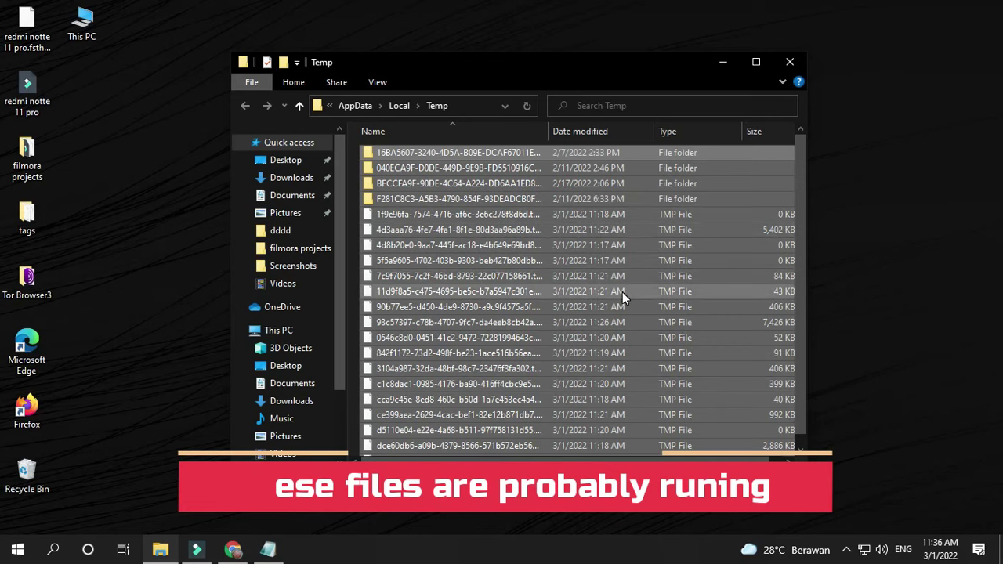
pyautogui.click(791, 61)
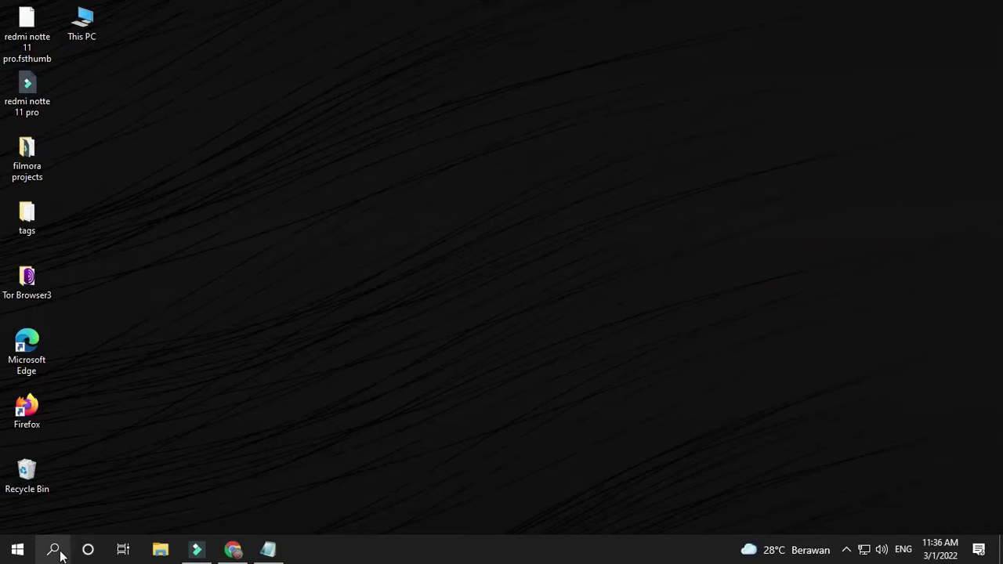
# Find Disk Cleanup through a Windows search for "clean" and start it for drive Windows 10 (C:)
pyautogui.click(56, 548)
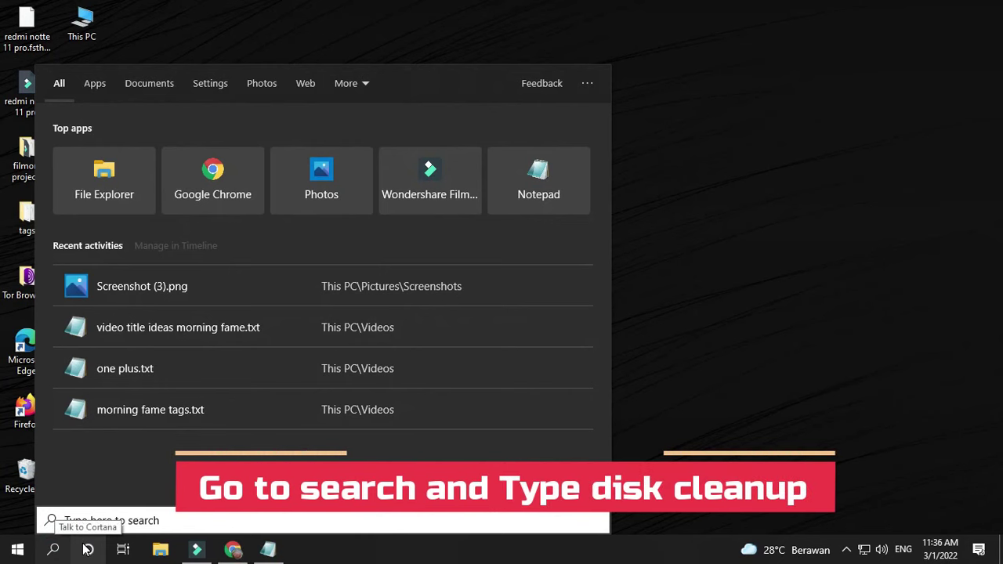
pyautogui.write('clean')
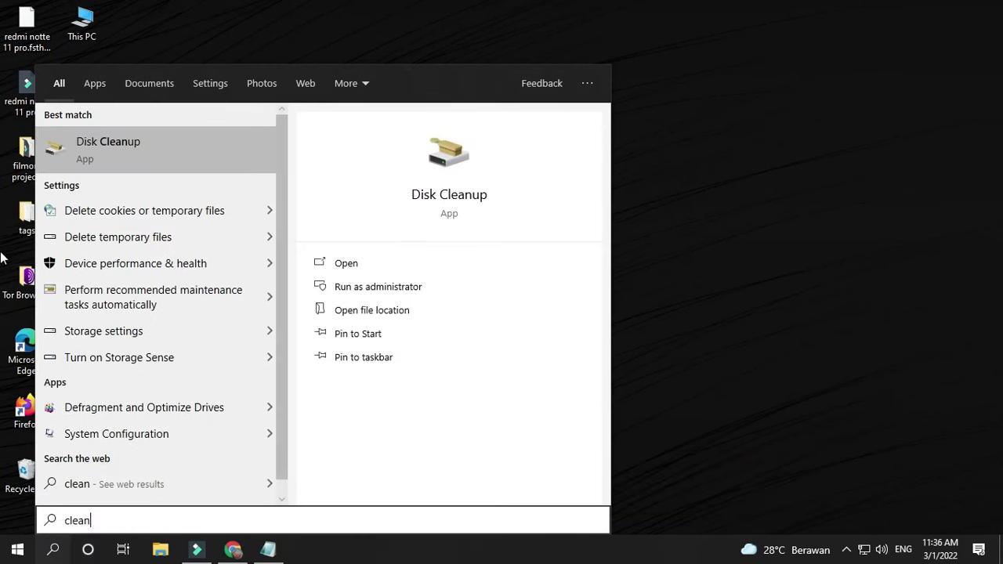
pyautogui.click(134, 146)
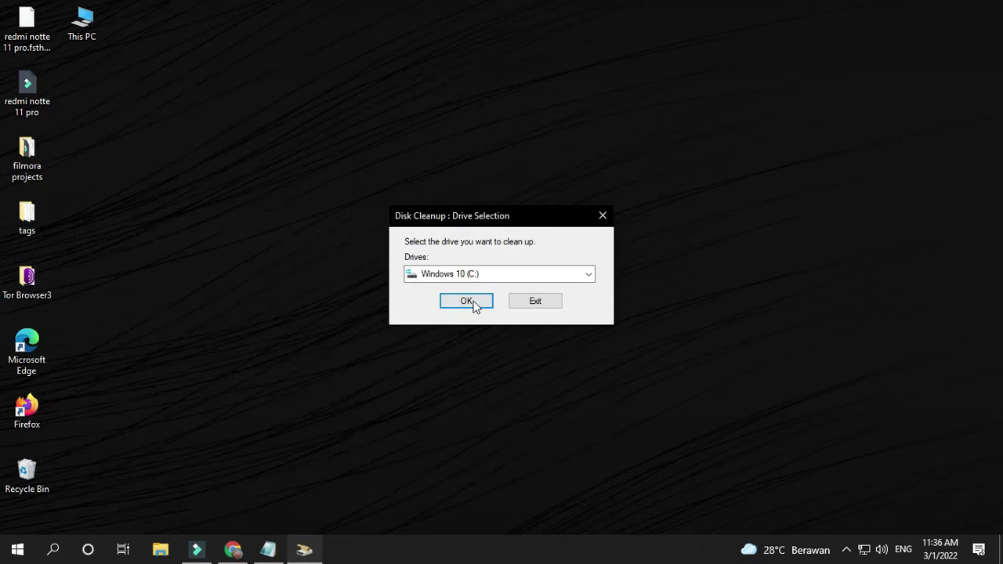
pyautogui.click(470, 301)
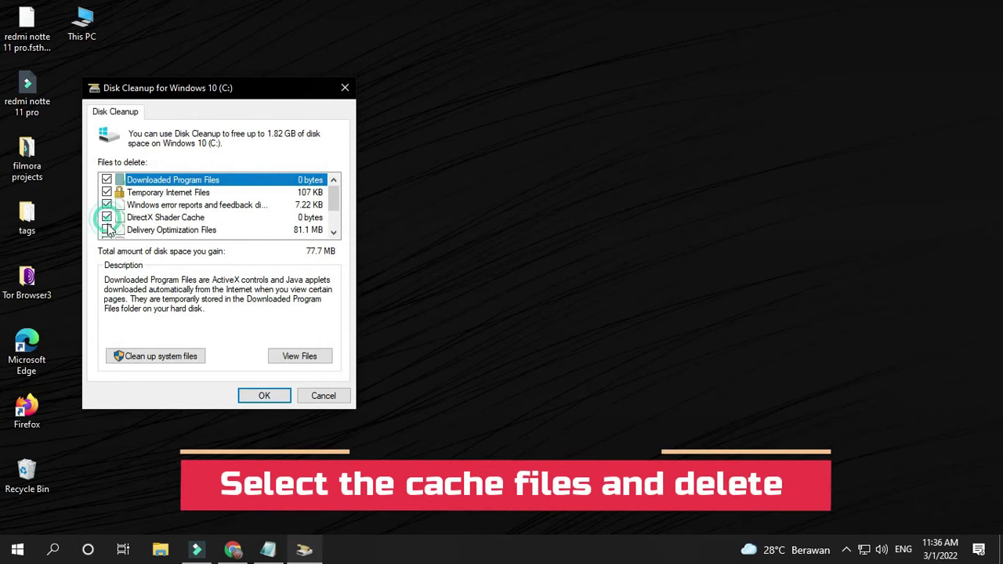
# Mark all listed file categories, from Downloaded Program Files to Recycle Bin, Temporary files and Thumbnails, and permanently delete these files
pyautogui.scroll(-1, 113, 227)
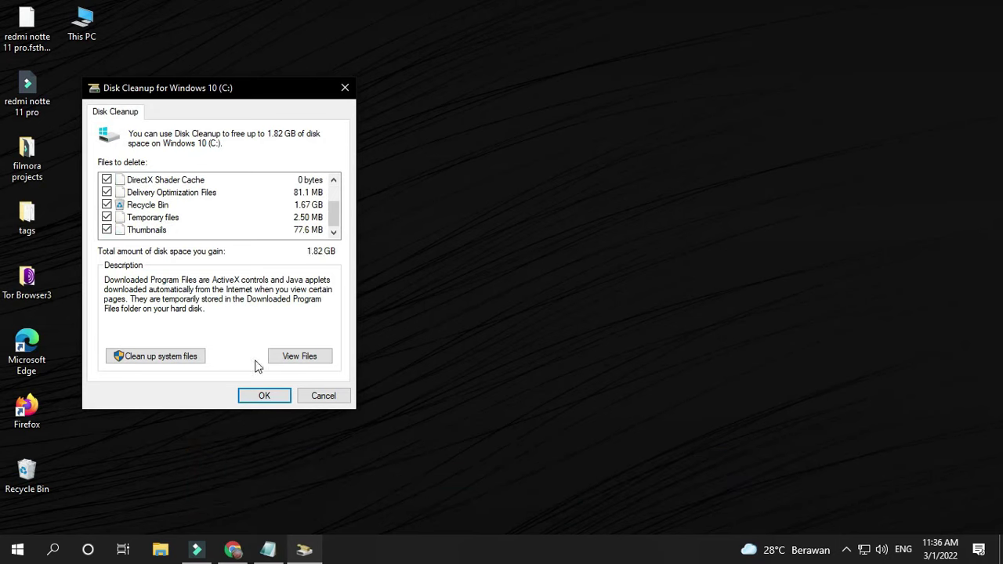
pyautogui.click(264, 395)
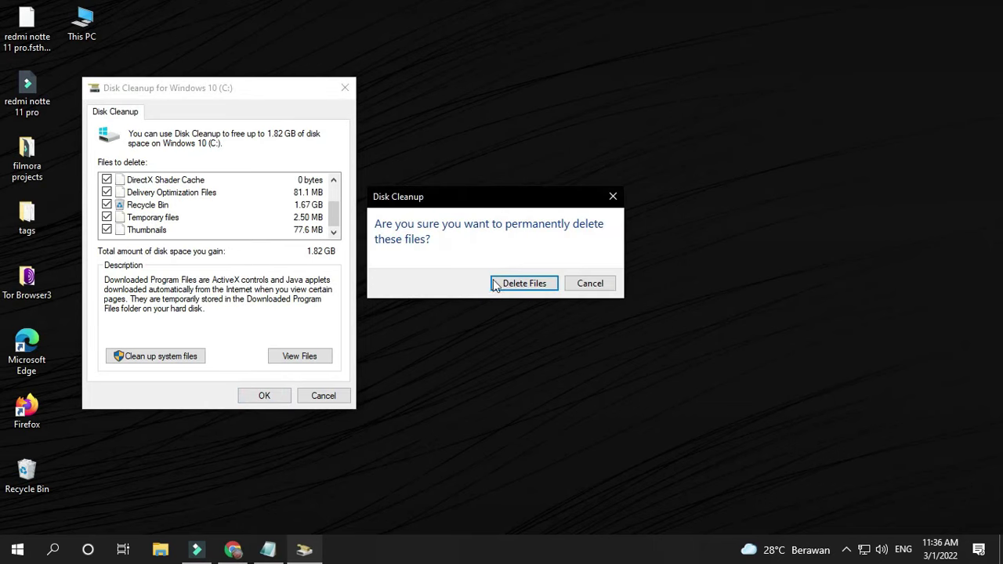
pyautogui.click(533, 286)
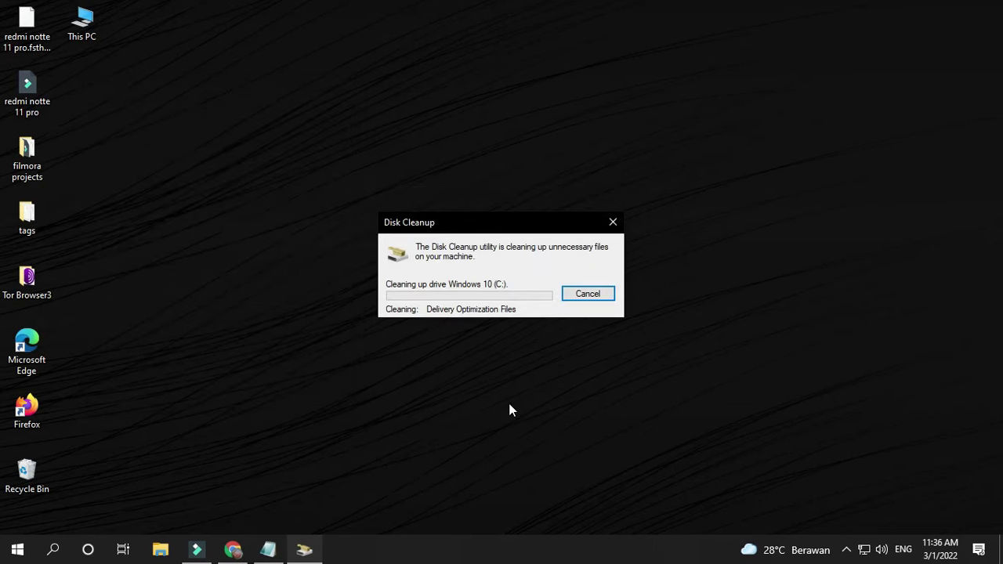